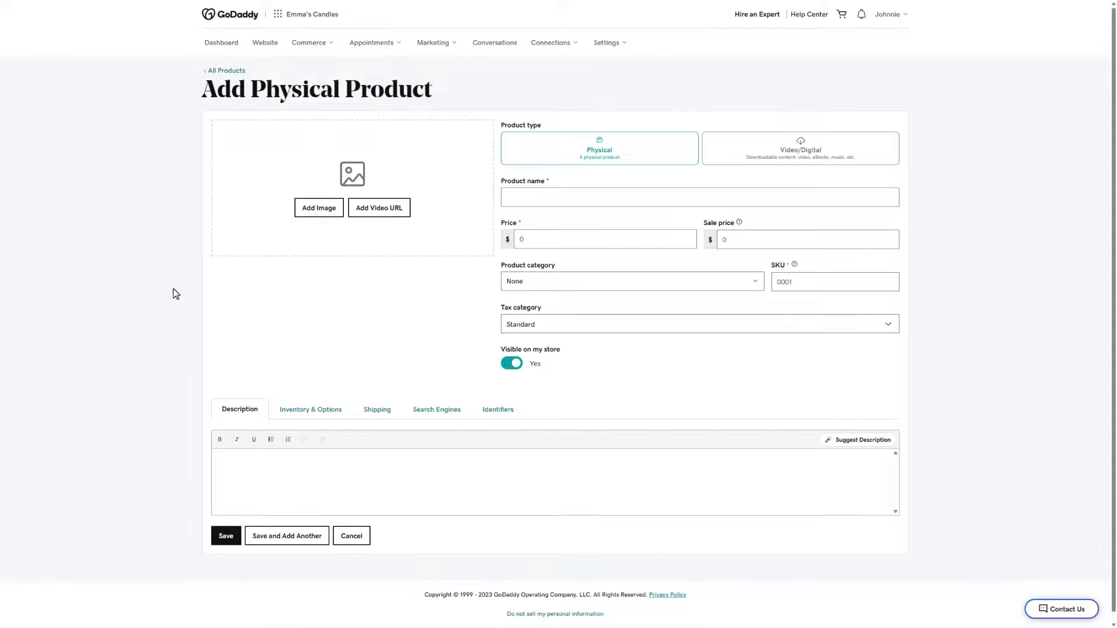
Step: Attach the cinnamon-stick candle-in-snow stock photo to the product
click(318, 209)
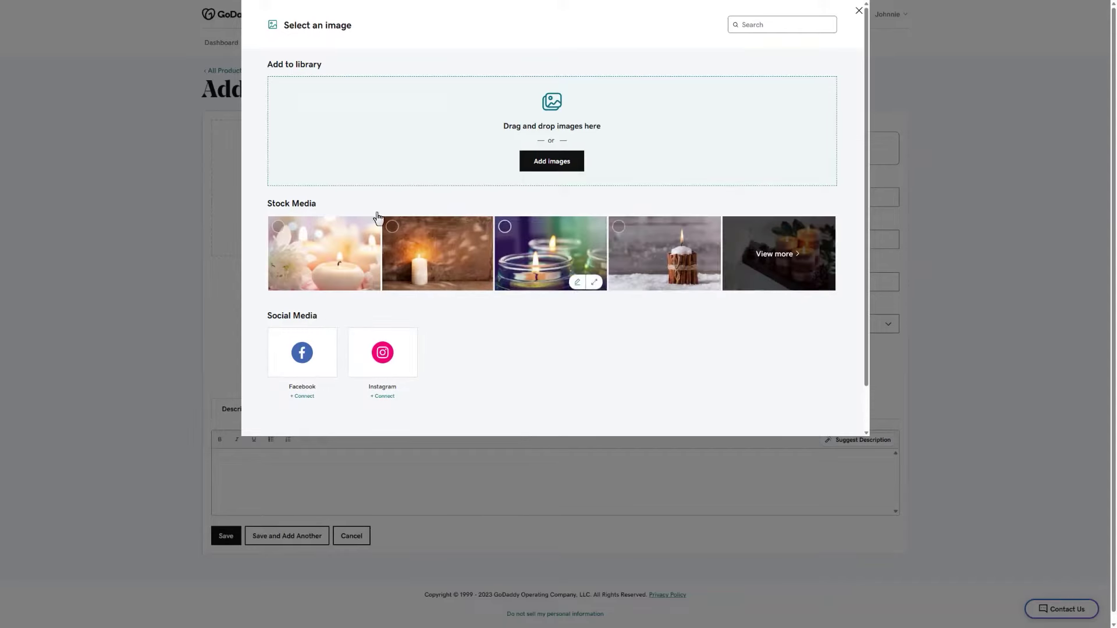
click(651, 262)
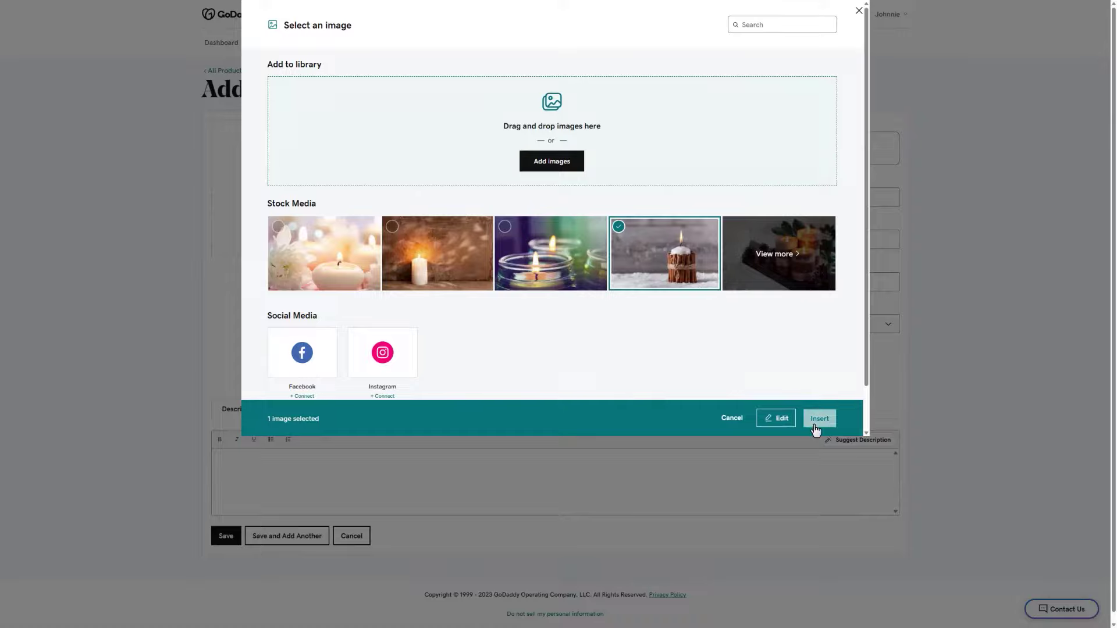
click(819, 420)
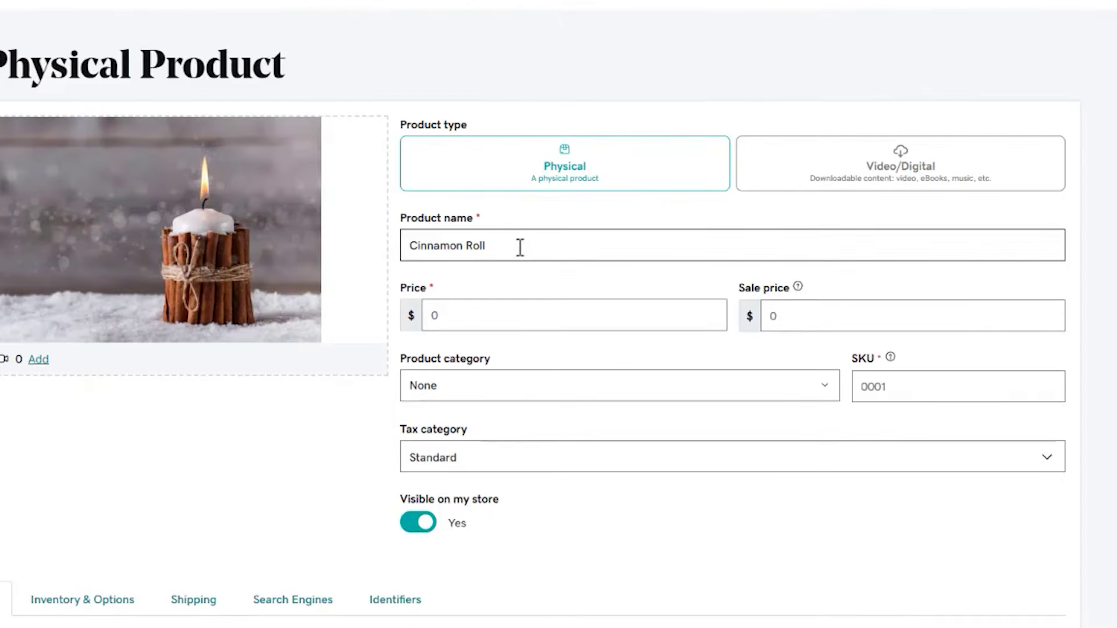
scroll(786, 349, down, 5)
Step: Generate an AI description for the Cinnamon Roll candle, then request a different draft
click(993, 342)
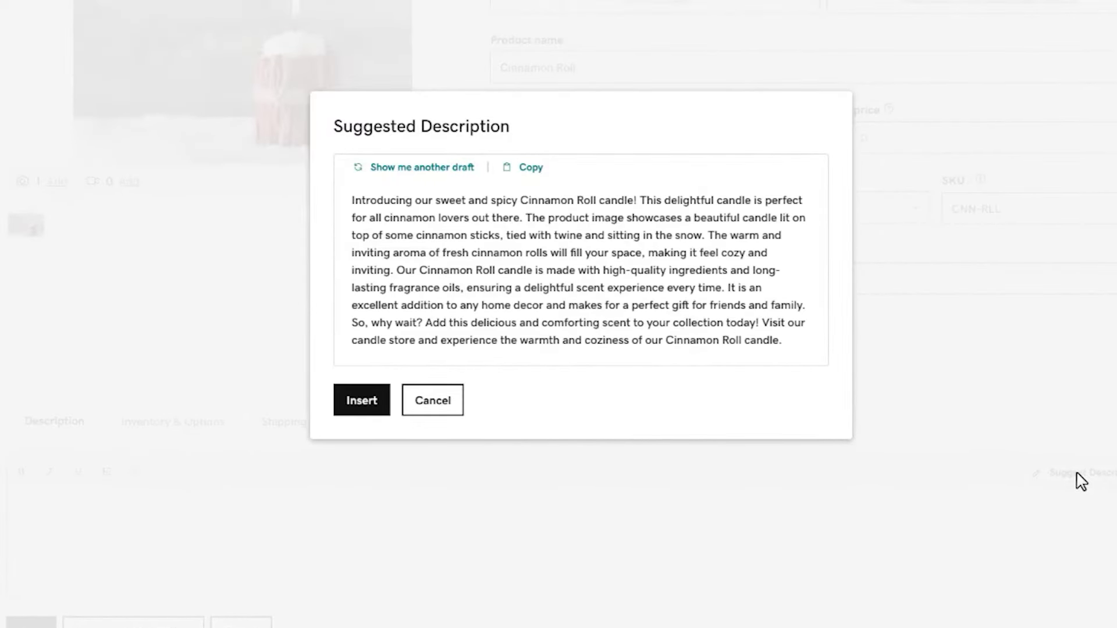
click(392, 175)
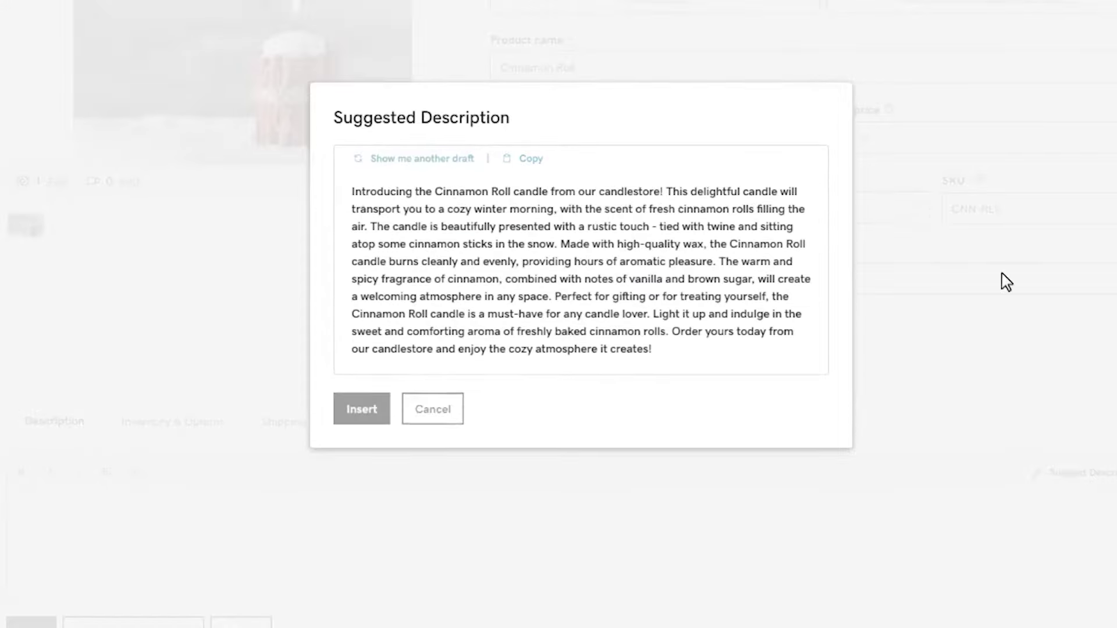